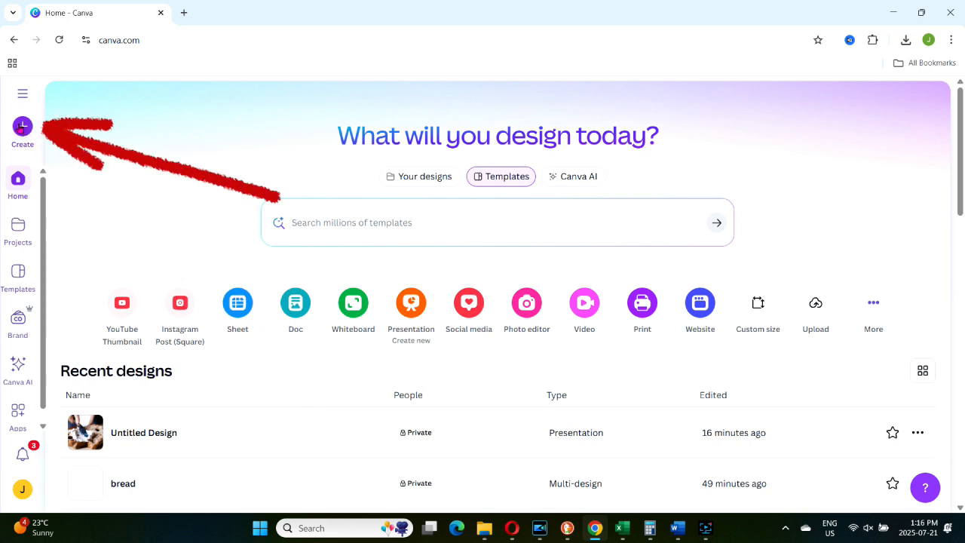
Create a new presentation and fill its page with the uploaded video of spread being put on bread.
left_click(413, 302)
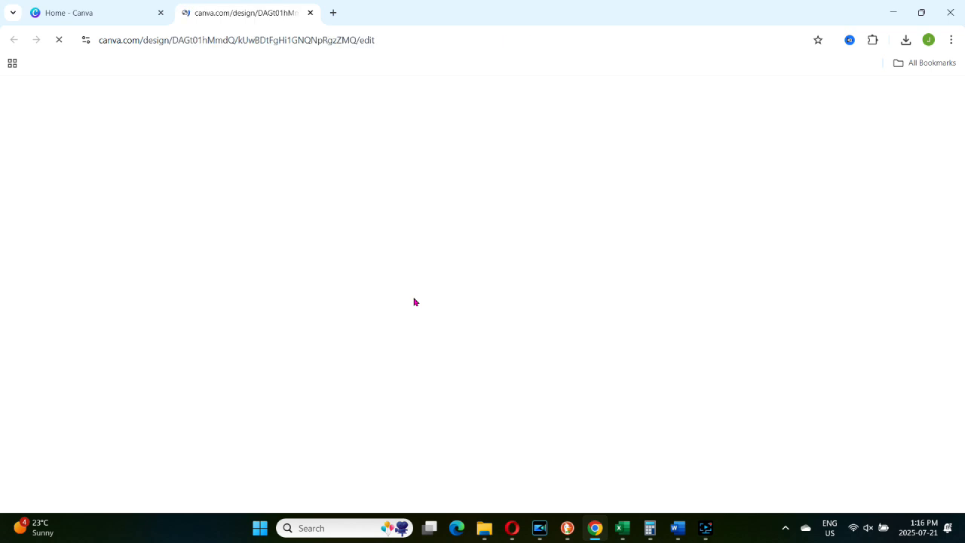
left_click(22, 320)
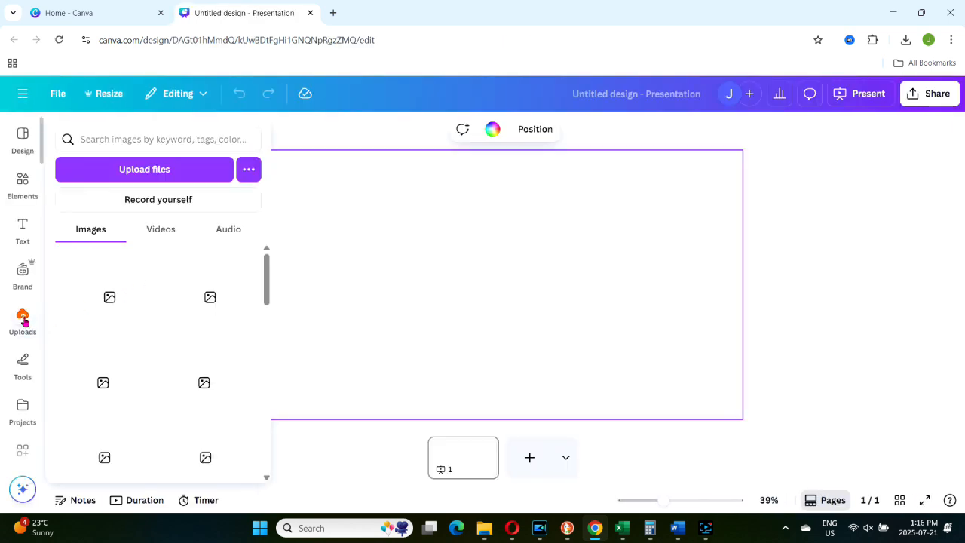
left_click(158, 232)
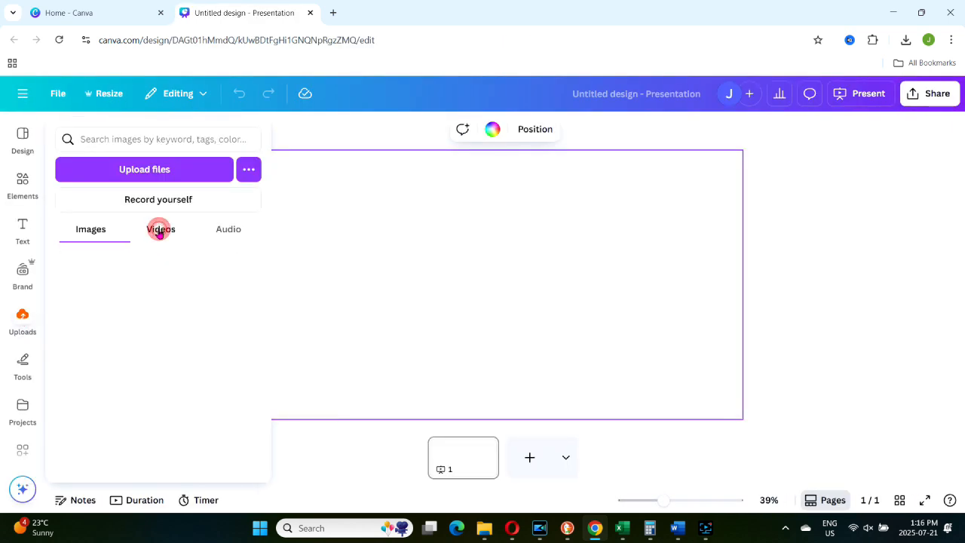
left_click(86, 267)
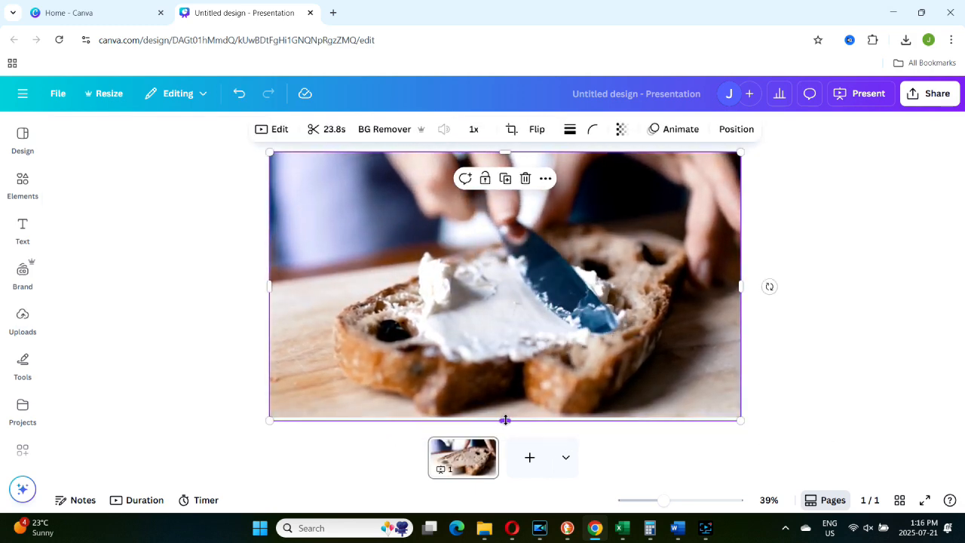
left_click(574, 336)
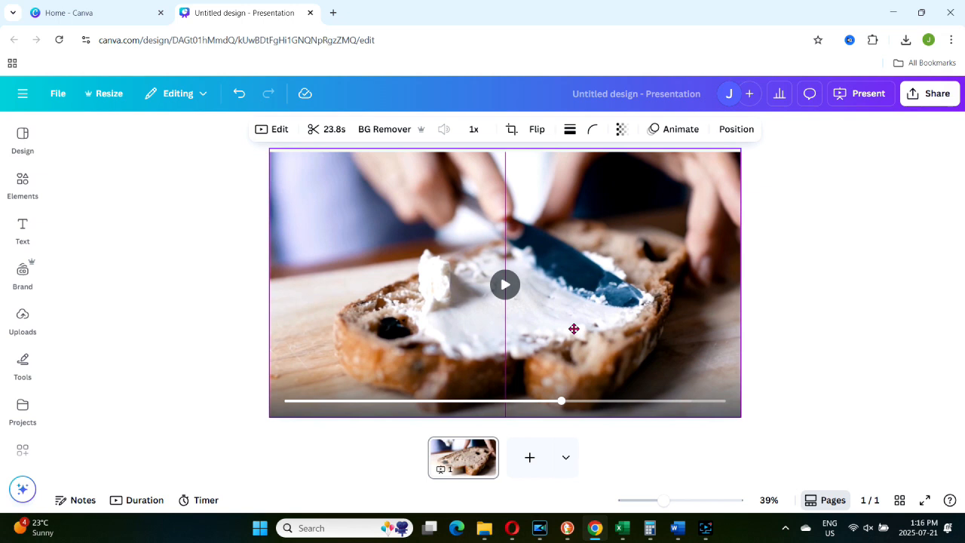
Search the apps for "video" and open the Videos library.
scroll(19, 440, "down", 1)
mouse_move(18, 442)
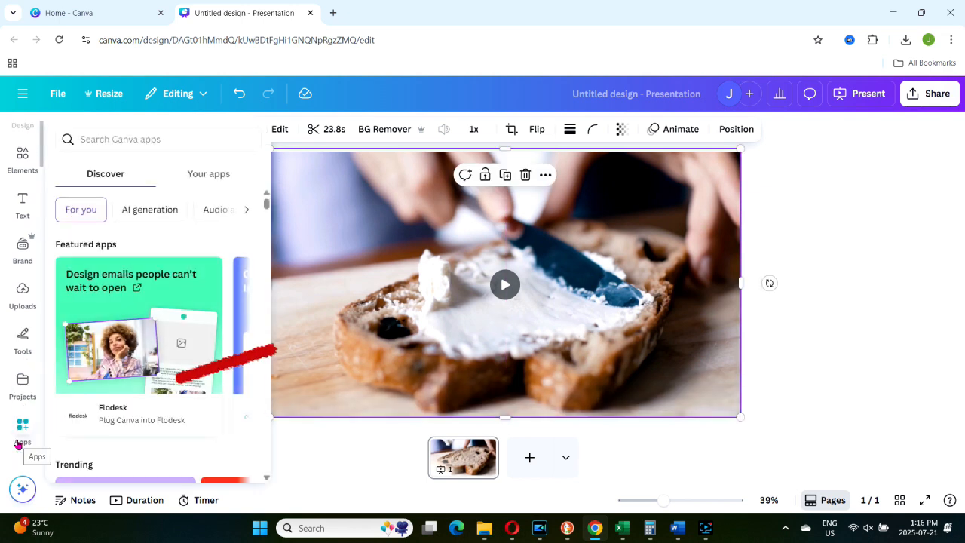
left_click(21, 421)
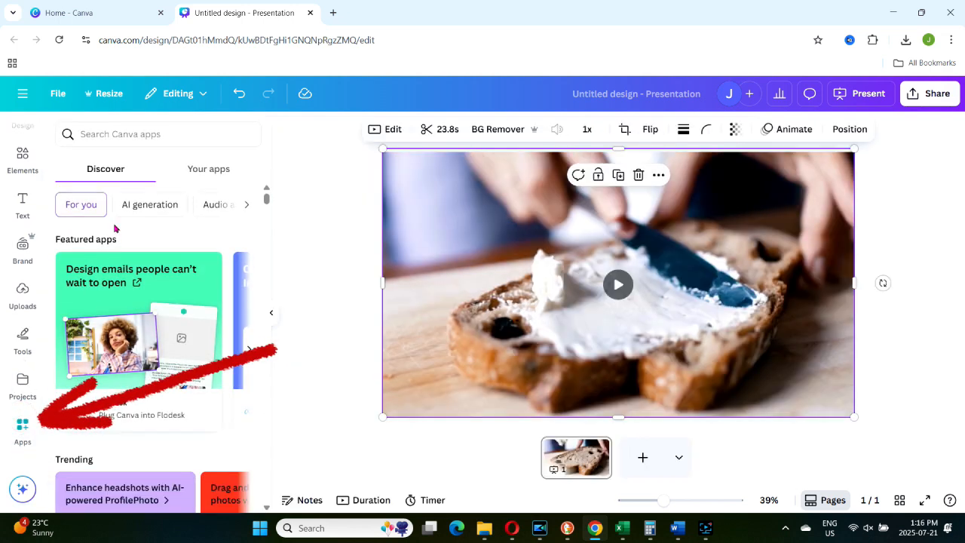
left_click(138, 130)
type("vid")
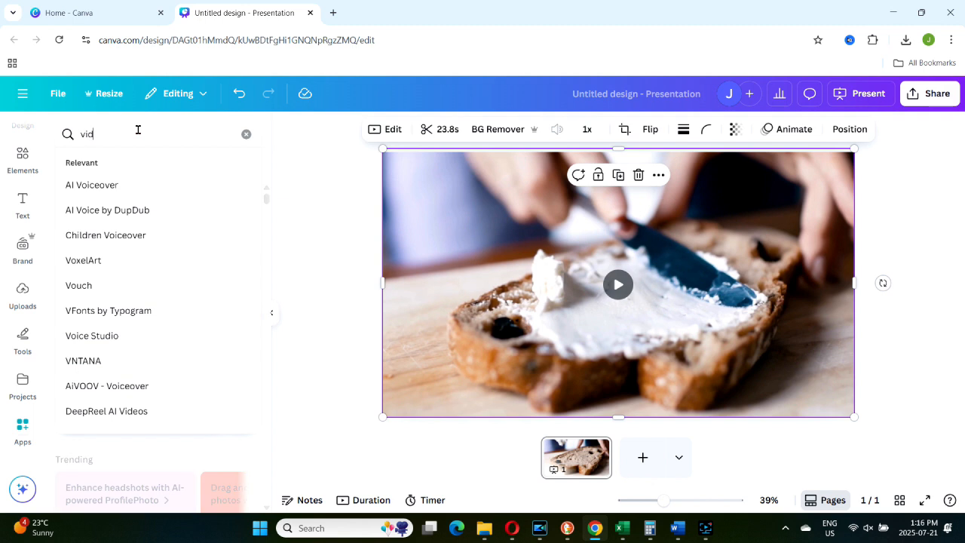
type("eo")
key("Return")
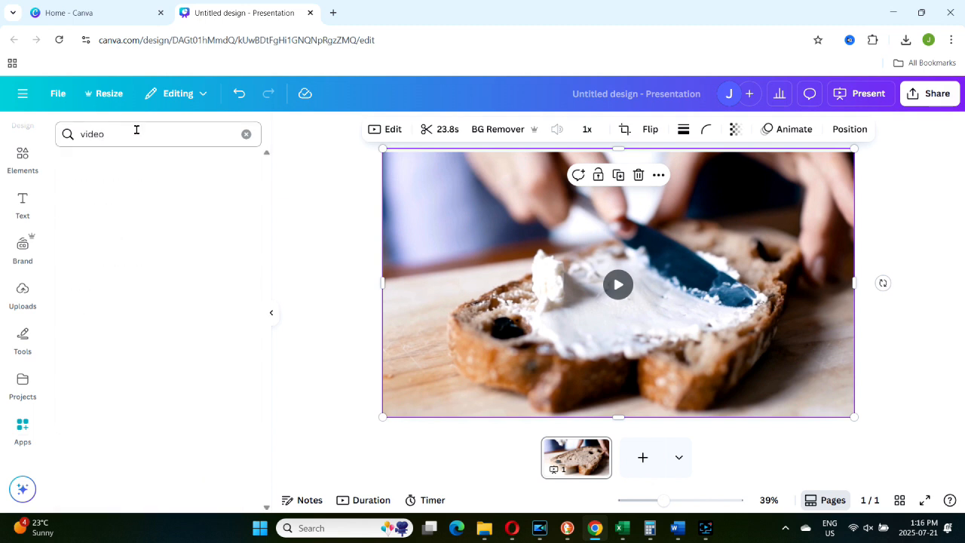
left_click(75, 179)
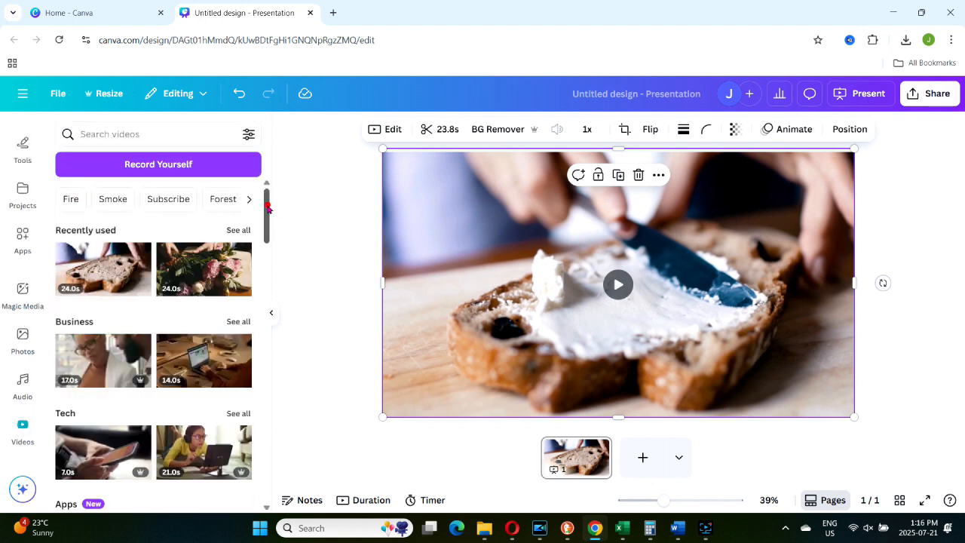
Close the video library and show the presentation's duration timeline.
scroll(268, 205, "down", 2)
scroll(268, 205, "up", 2)
left_click(308, 269)
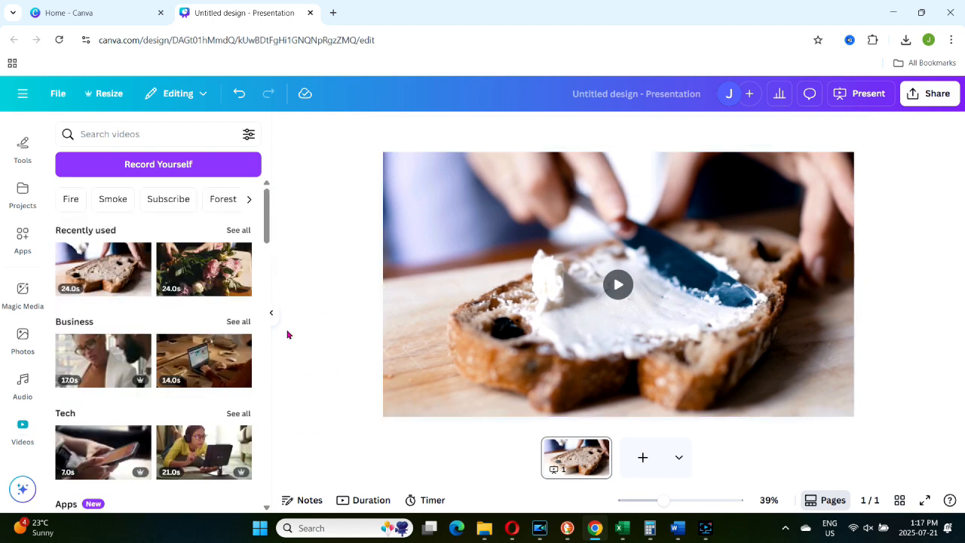
left_click(271, 313)
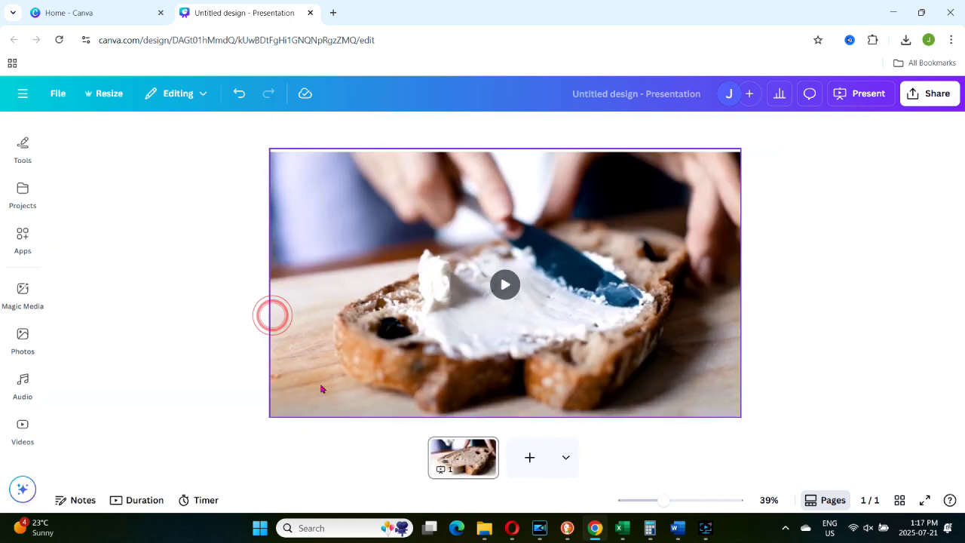
left_click(128, 501)
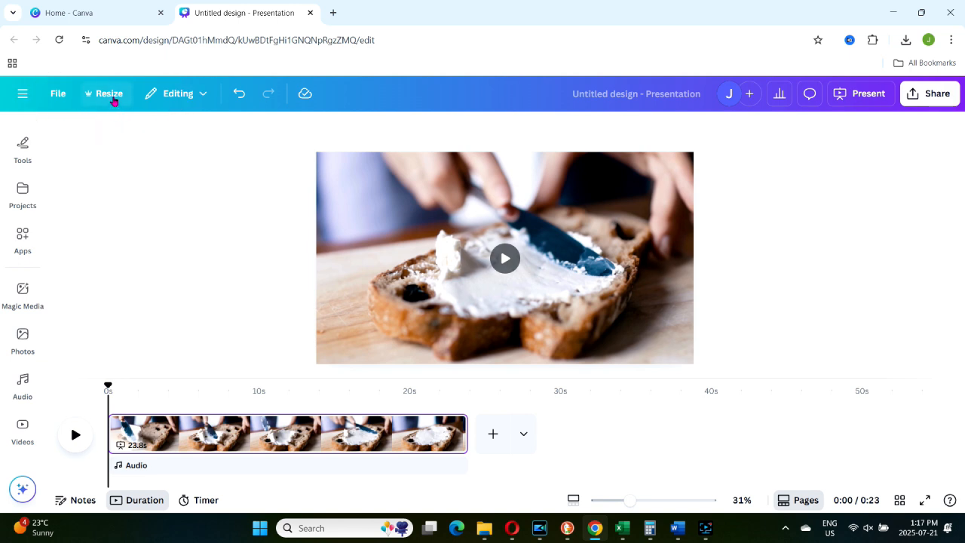
Create a resized copy of the design in the Instagram Reel size, 1080 × 1920 px, and open the copy.
left_click(110, 95)
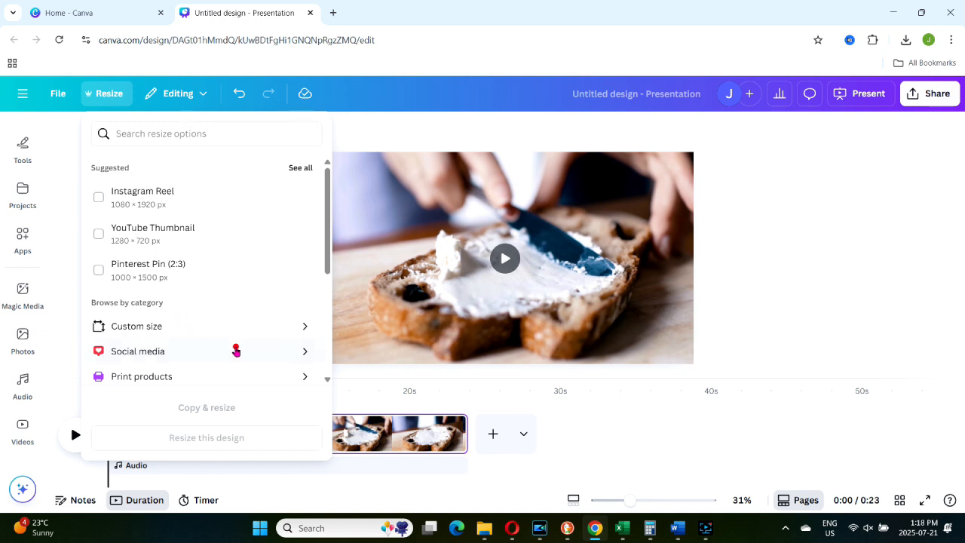
left_click(235, 349)
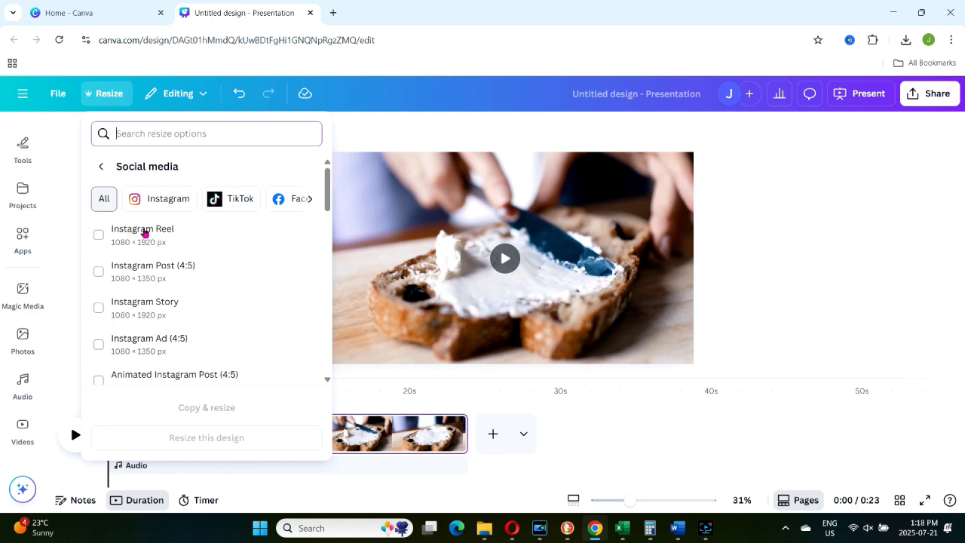
left_click(144, 233)
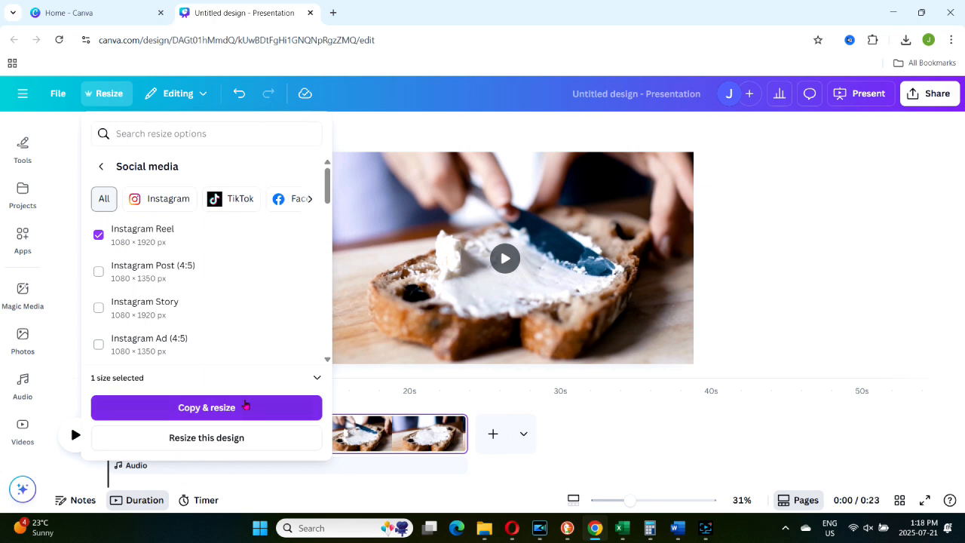
left_click(245, 408)
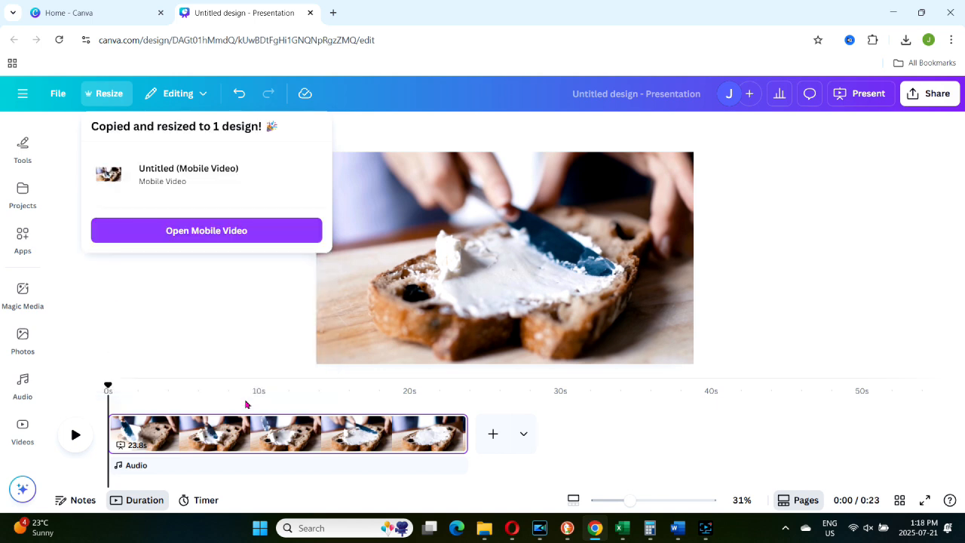
left_click(224, 230)
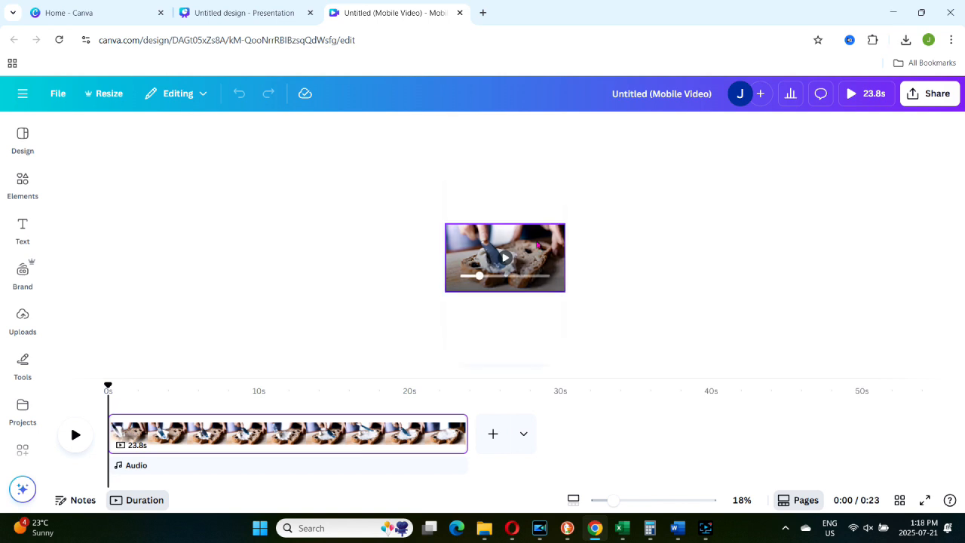
Enlarge the bread video to the full height of the mobile video page and crop its sides to the page width.
left_click(564, 225)
left_click_drag(563, 224, 699, 165)
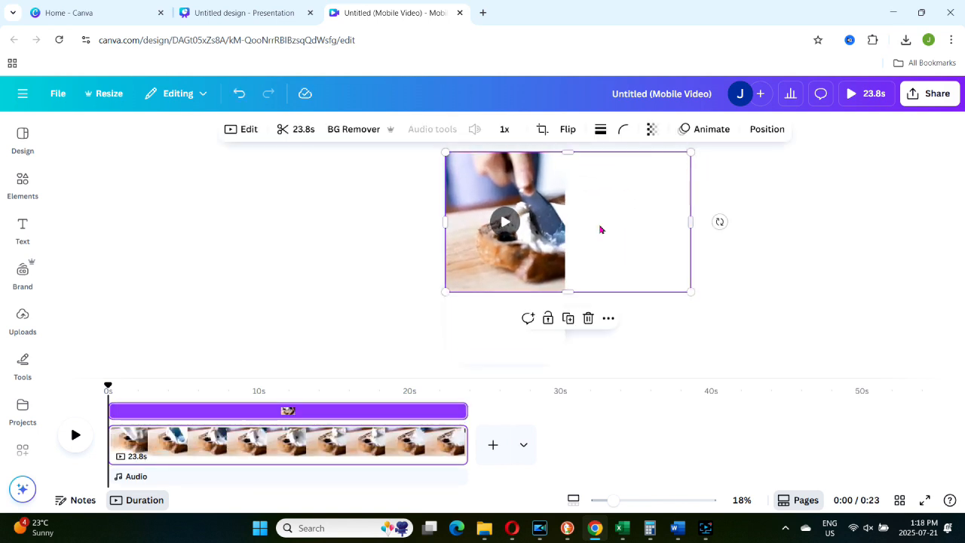
left_click_drag(444, 292, 338, 405)
left_click_drag(499, 307, 500, 308)
left_click_drag(689, 253, 561, 259)
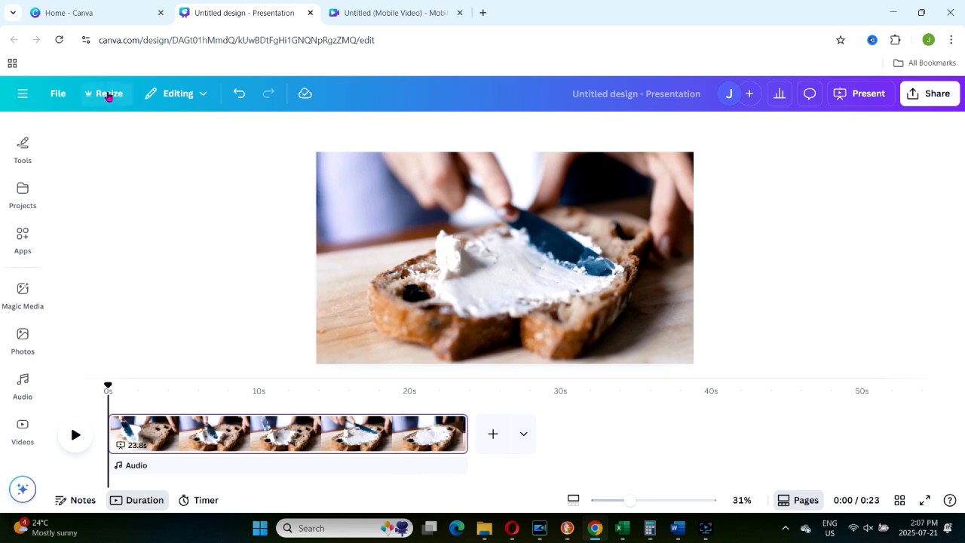
Create a resized copy of the original presentation in the Pinterest Pin (2:3) size, 1000 × 1500 px.
left_click(109, 96)
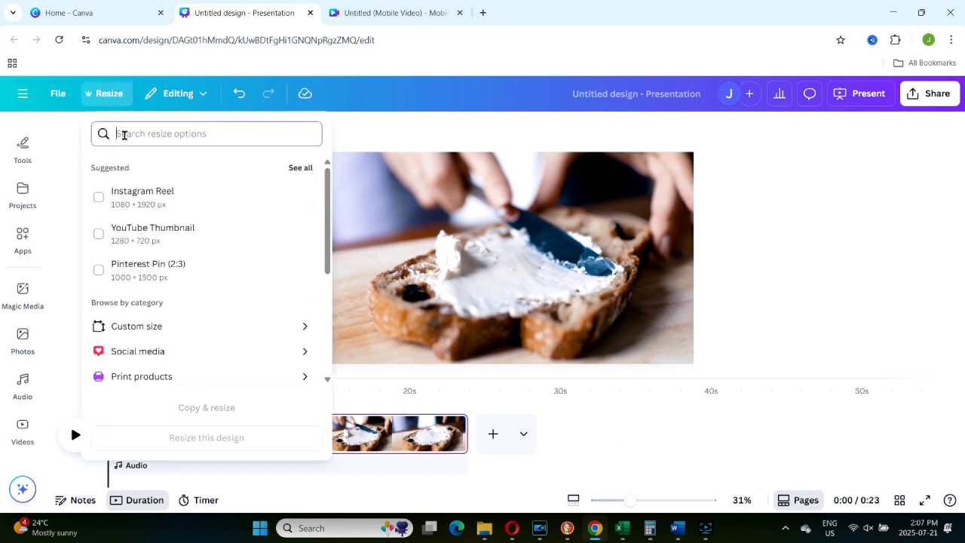
left_click(125, 264)
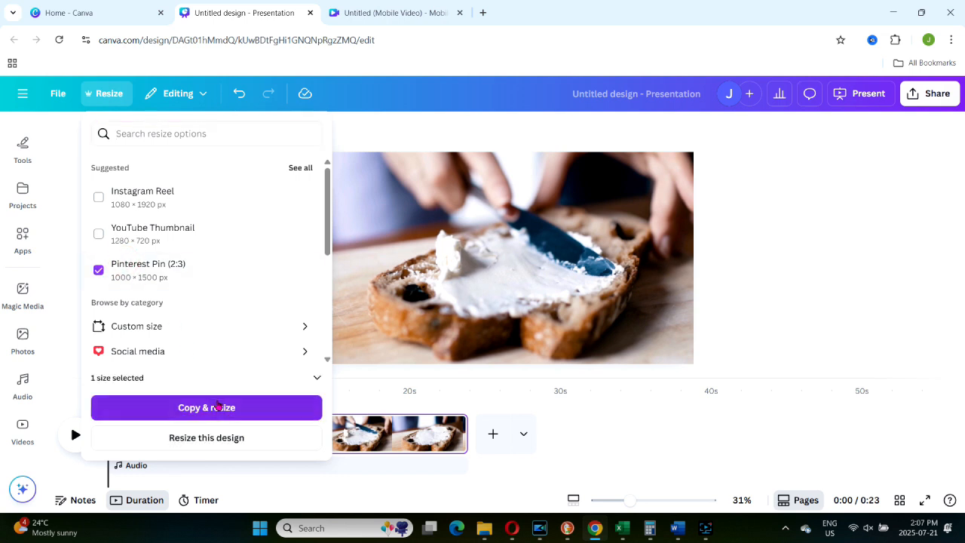
left_click(221, 408)
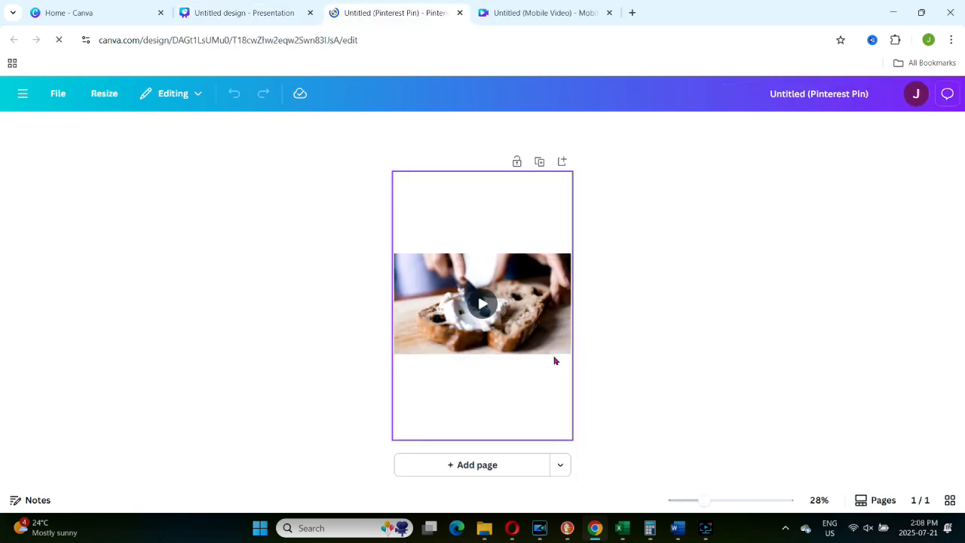
Enlarge the bread video to cover the Pinterest Pin page and crop its overhanging side to the page edge.
left_click(584, 350)
left_click_drag(417, 254, 281, 161)
left_click_drag(594, 353, 724, 460)
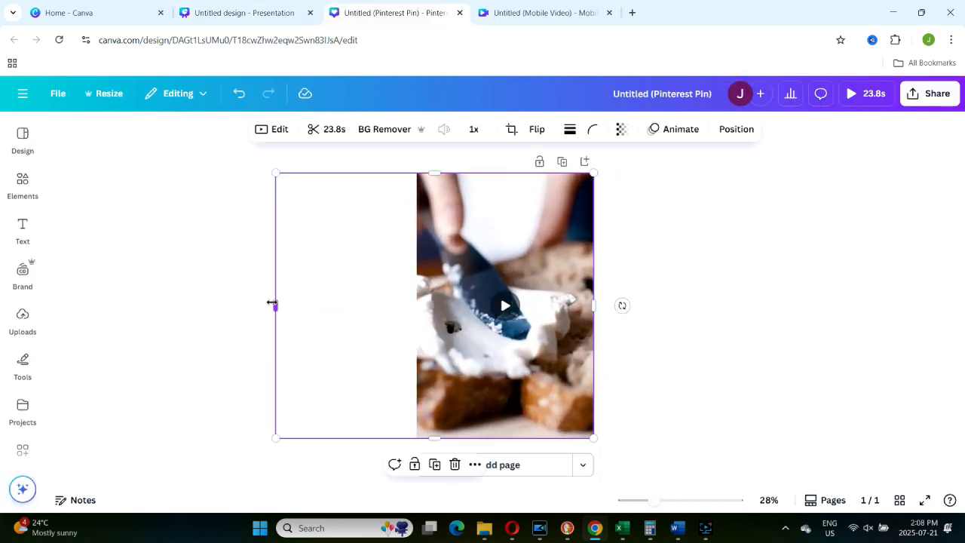
left_click_drag(272, 304, 413, 321)
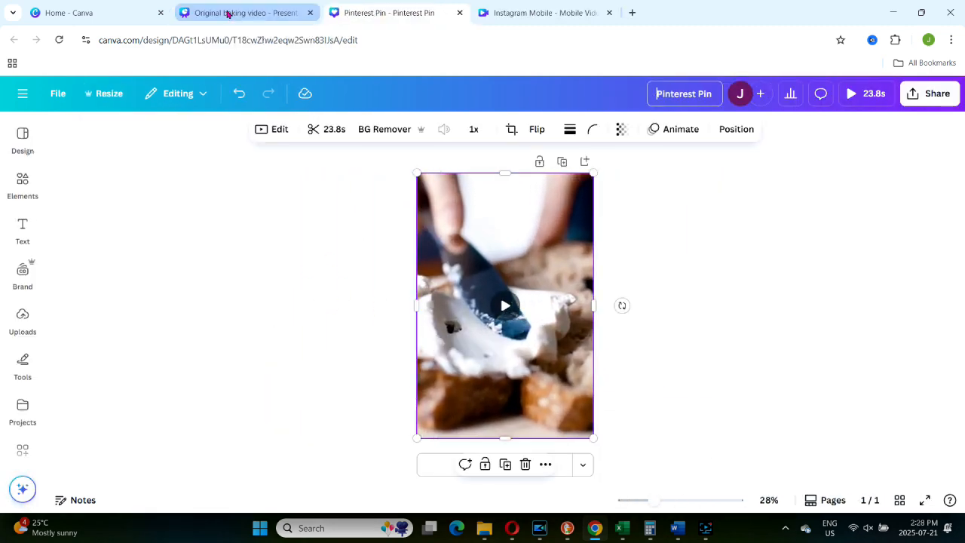
Create a copy of the original baking video in the YouTube Thumbnail size, 1280 × 720 px, and open it.
left_click(228, 12)
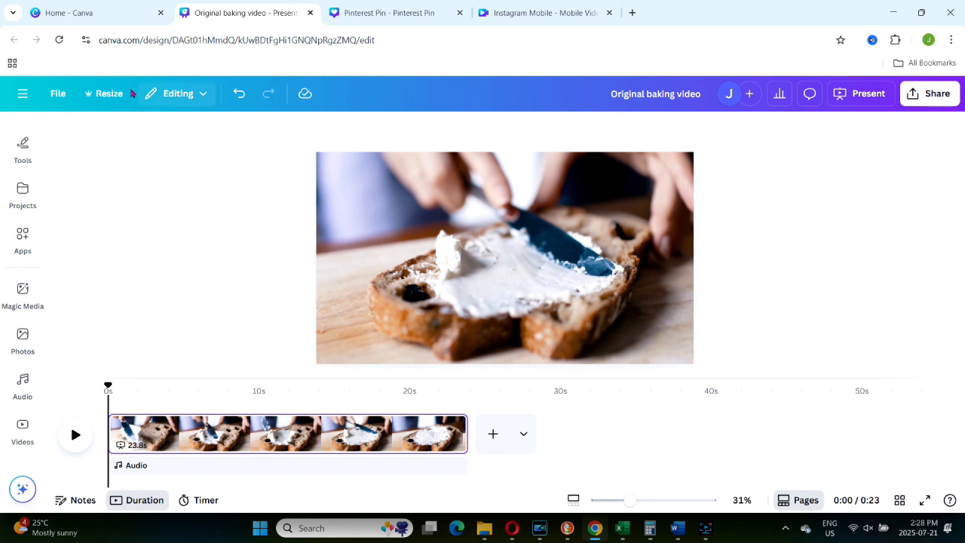
left_click(113, 91)
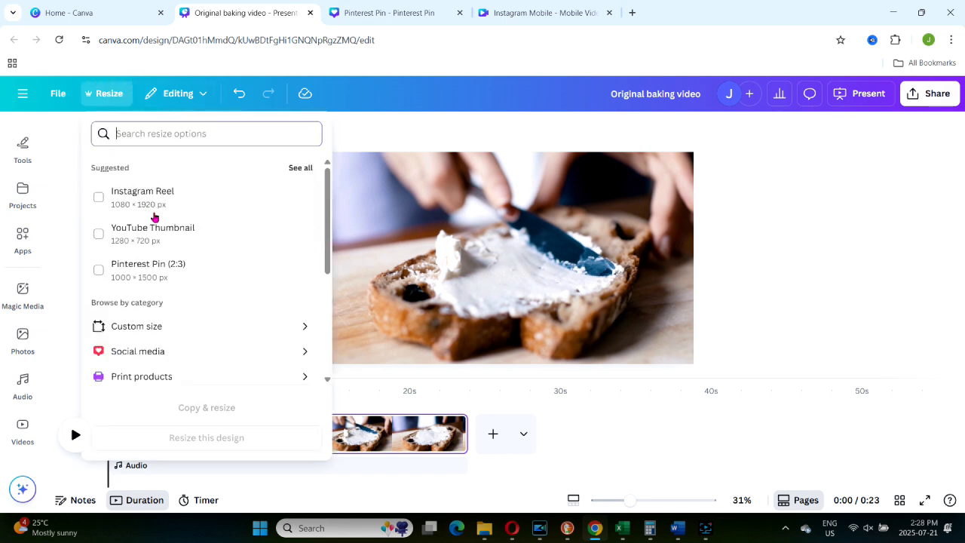
left_click(126, 230)
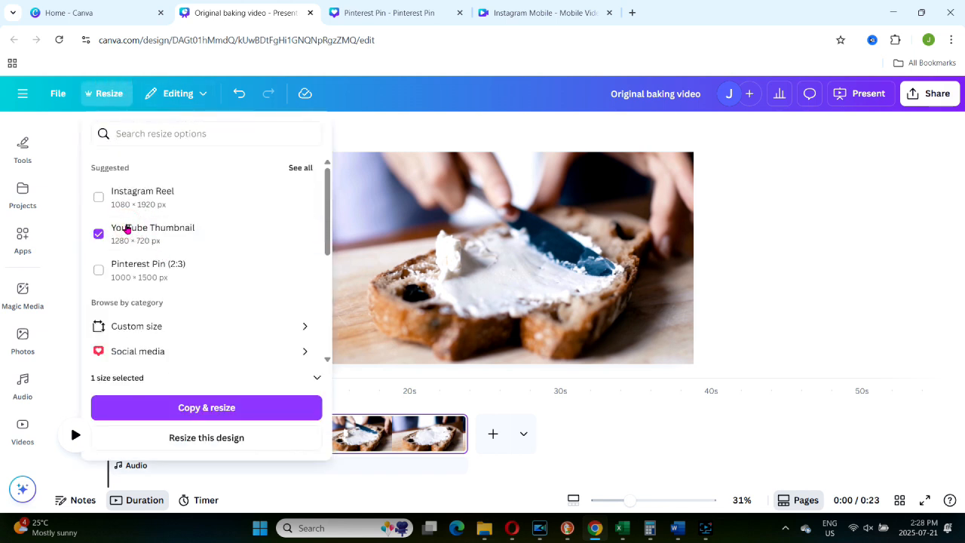
left_click(245, 406)
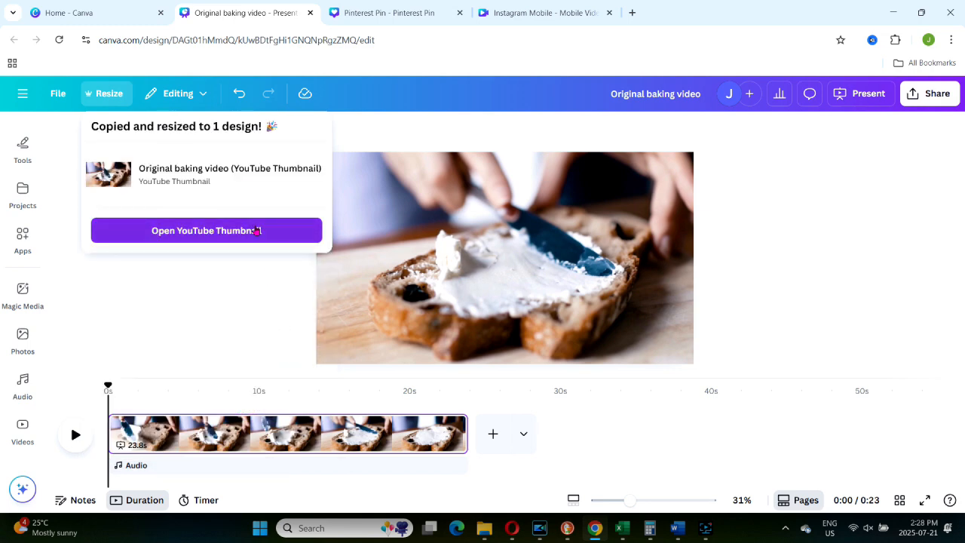
left_click(256, 231)
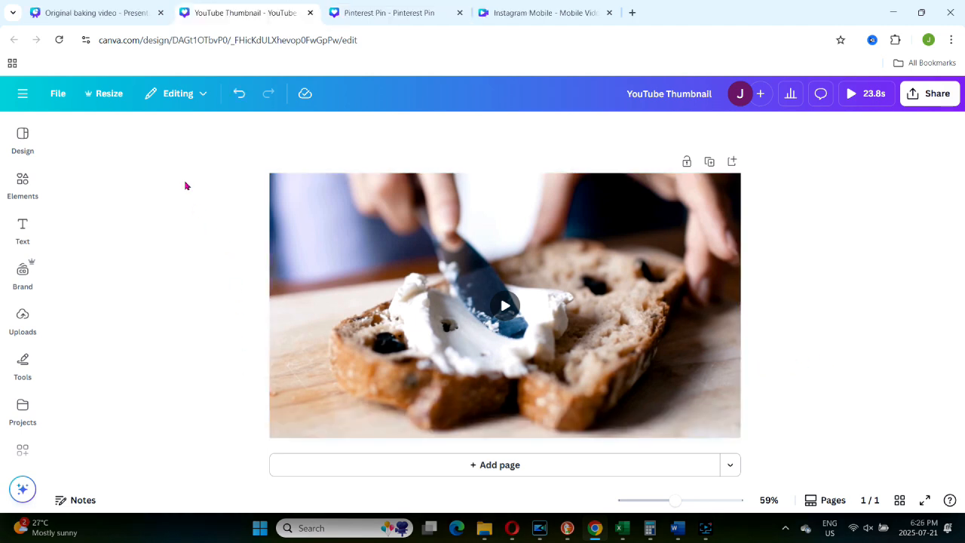
Return to the original baking video, hide its duration timeline, and add an Instagram Reel page, 1080 × 1920 px.
left_click(87, 12)
left_click(137, 502)
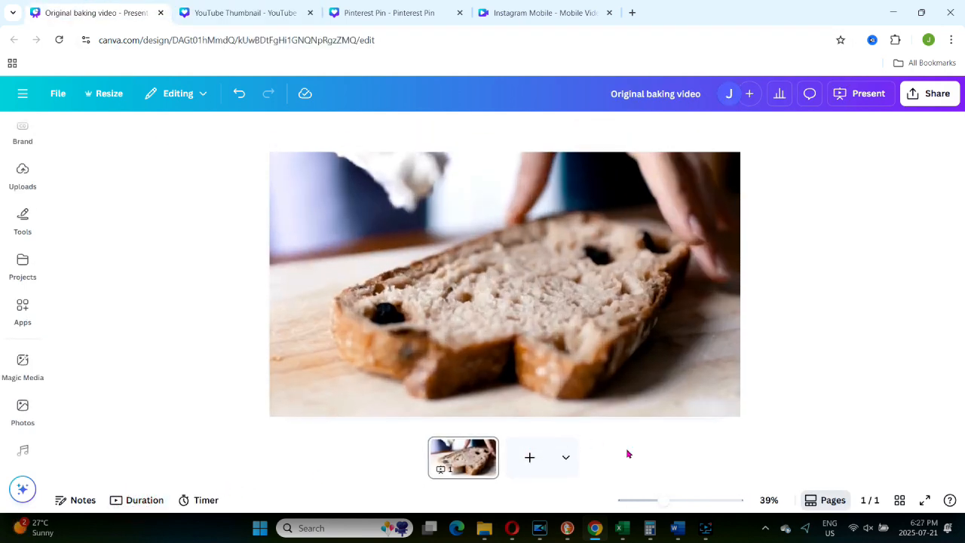
left_click(566, 461)
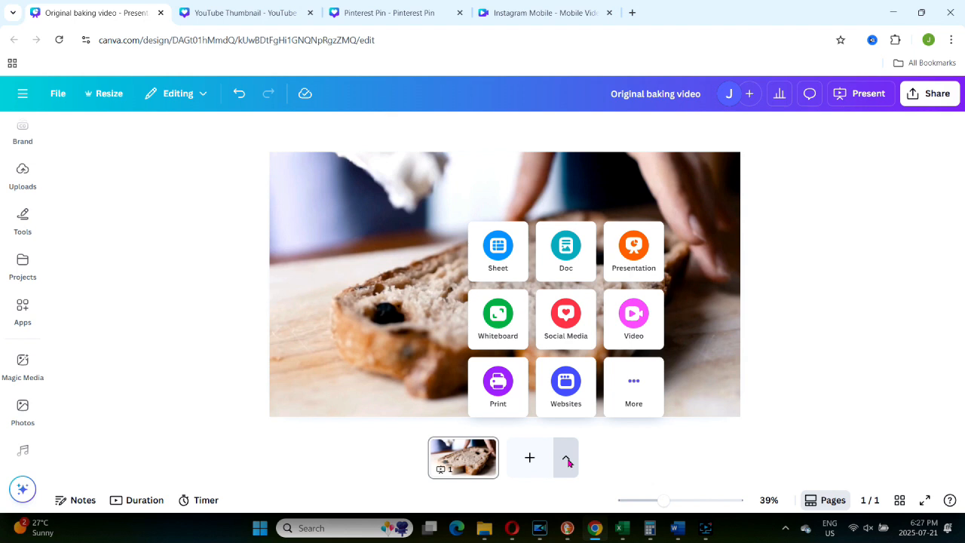
left_click(567, 325)
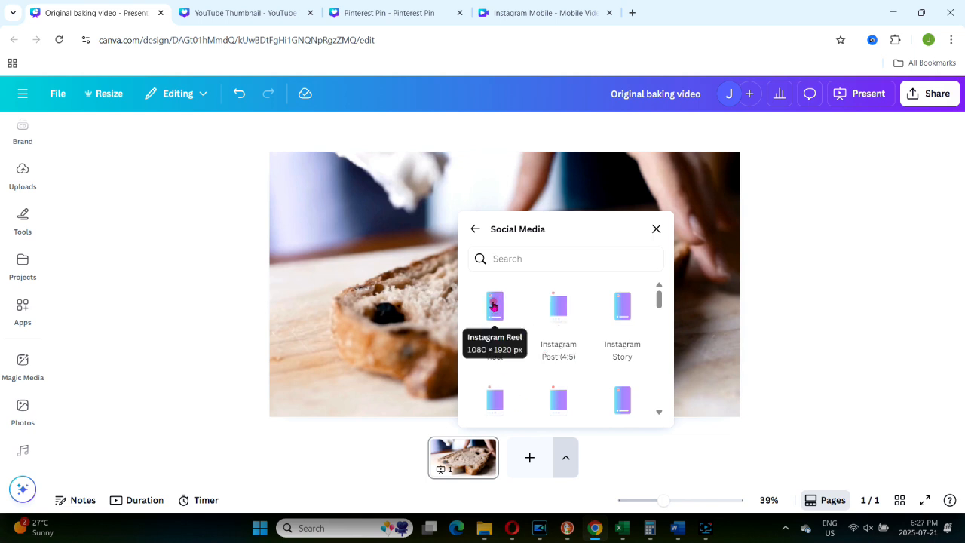
left_click(495, 306)
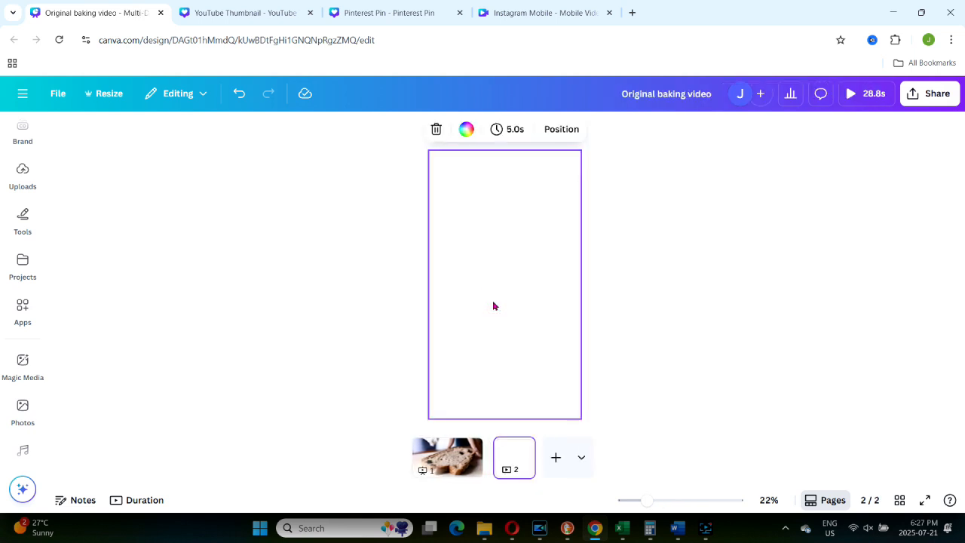
Copy the bread video from the first page onto the Instagram Reel page, and enlarge and reposition it to fill the page.
left_click(451, 456)
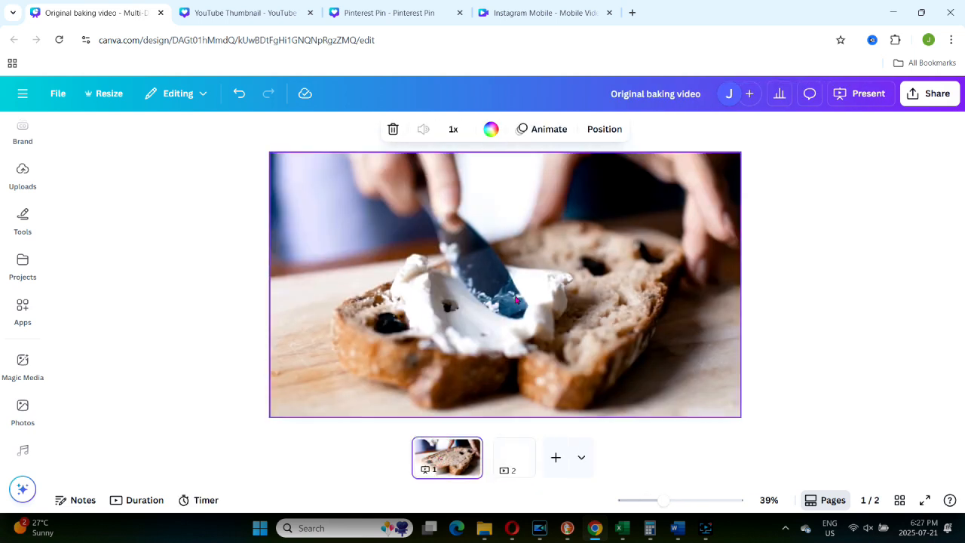
left_click(518, 296)
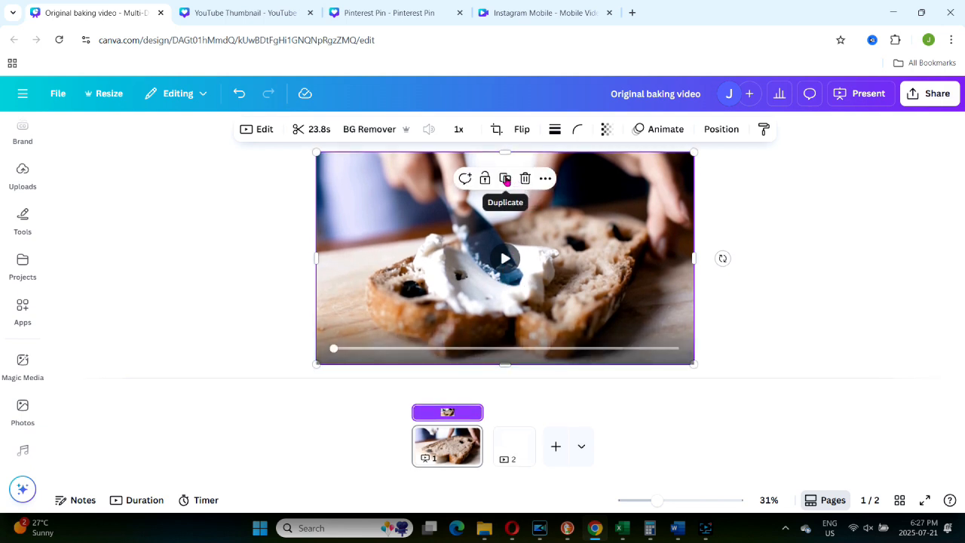
left_click(506, 181)
left_click_drag(504, 181, 519, 453)
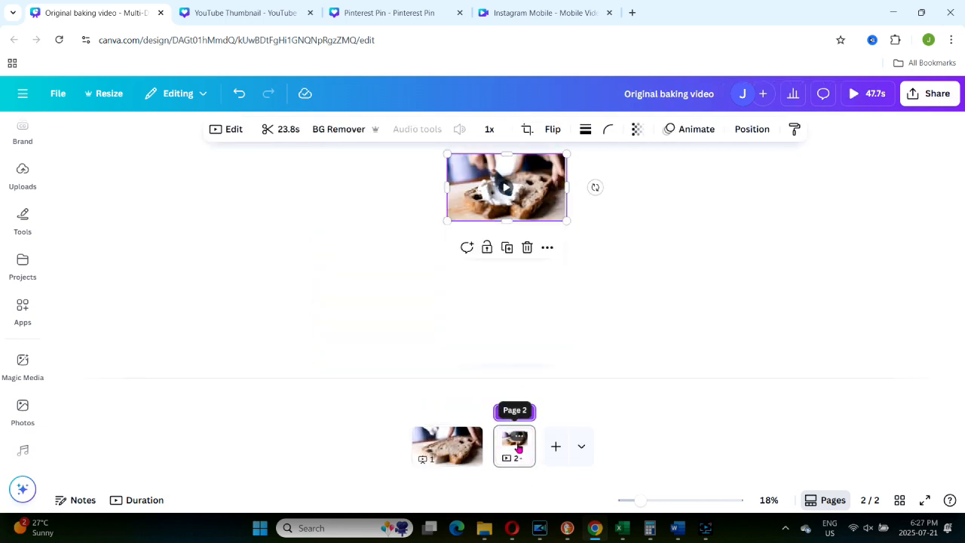
left_click_drag(568, 220, 834, 362)
left_click_drag(540, 309, 355, 306)
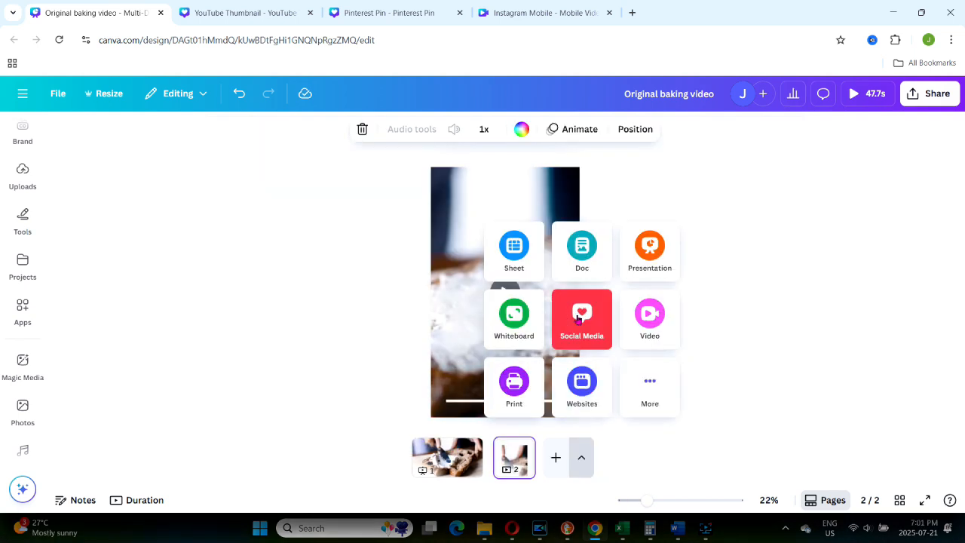
Add a Pinterest Pin page and a YouTube Thumbnail page to the design, each filled with the bread video.
left_click(579, 319)
left_click(607, 447)
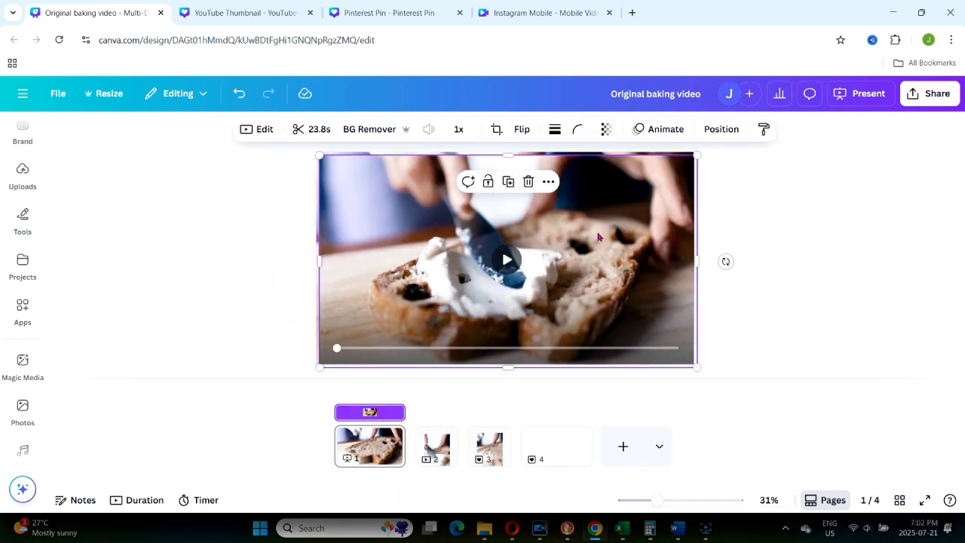
left_click(598, 236)
left_click_drag(598, 236, 543, 452)
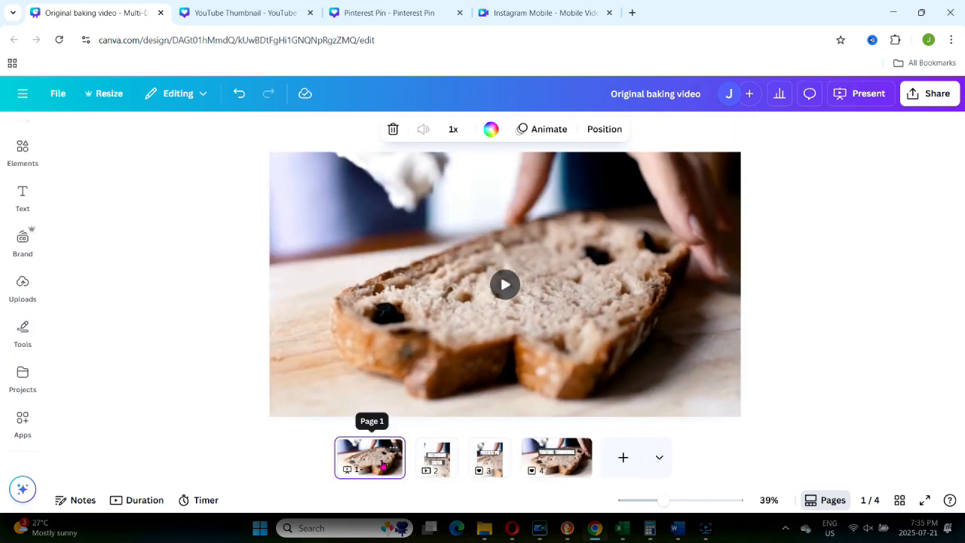
Review the resized Instagram and TikTok, Pinterest Pin and YouTube pages one after another.
left_click(437, 458)
left_click(488, 462)
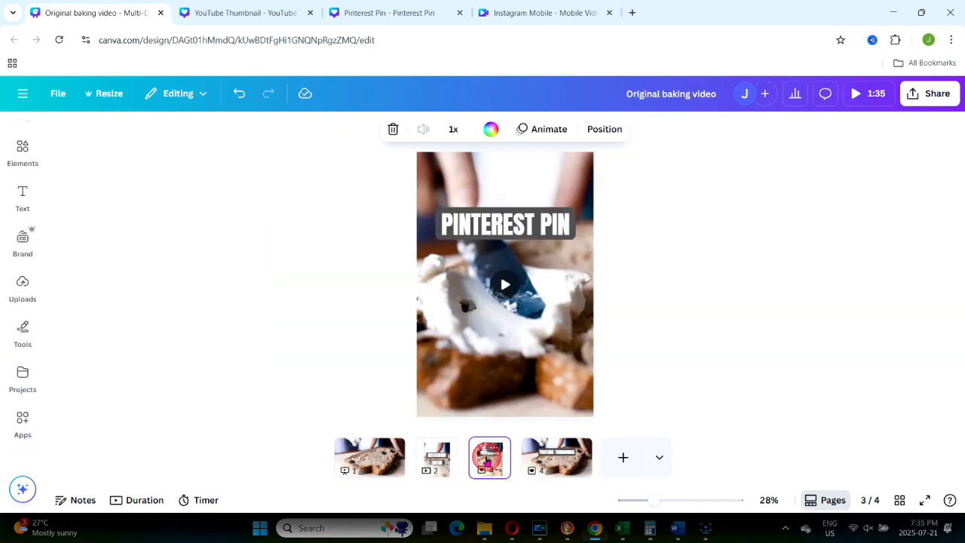
left_click(557, 454)
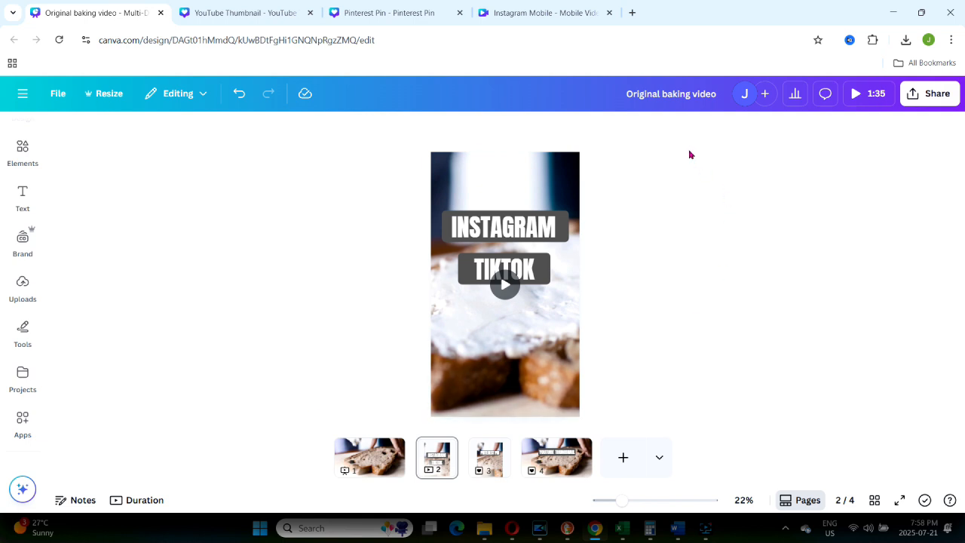
Rename the design as "instagram and ticktok".
left_click(656, 95)
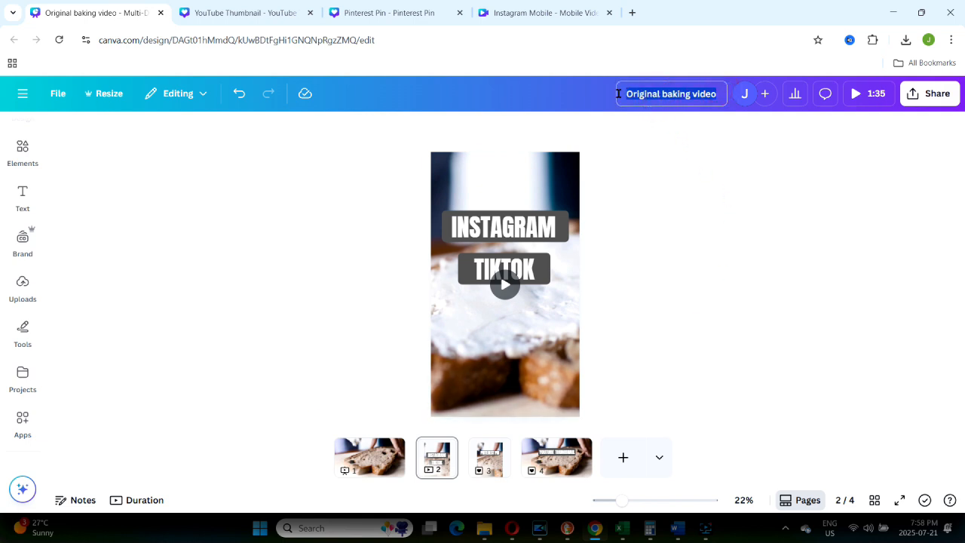
type("instagram and ti")
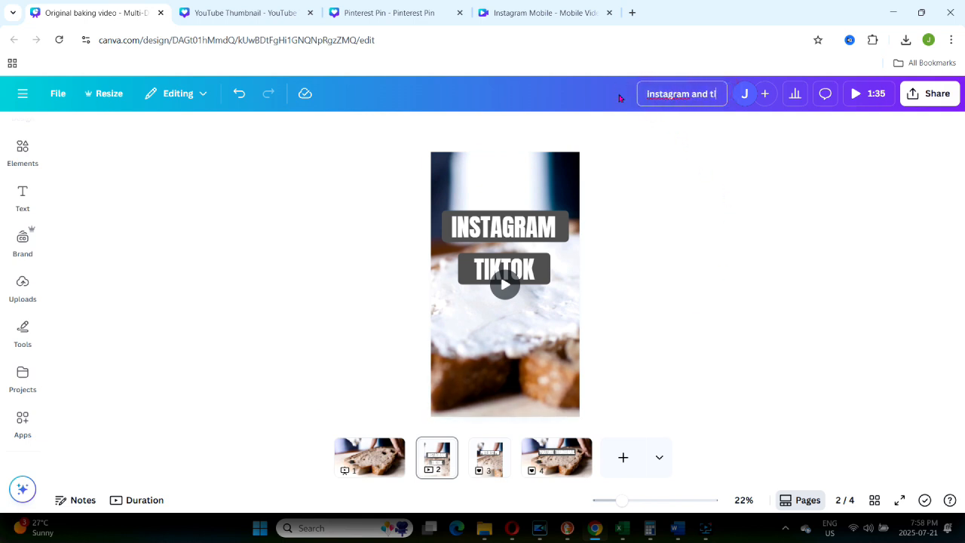
type("cktok")
key("Return")
Download only page 2, the Instagram and TikTok version, as an MP4 video.
left_click(925, 93)
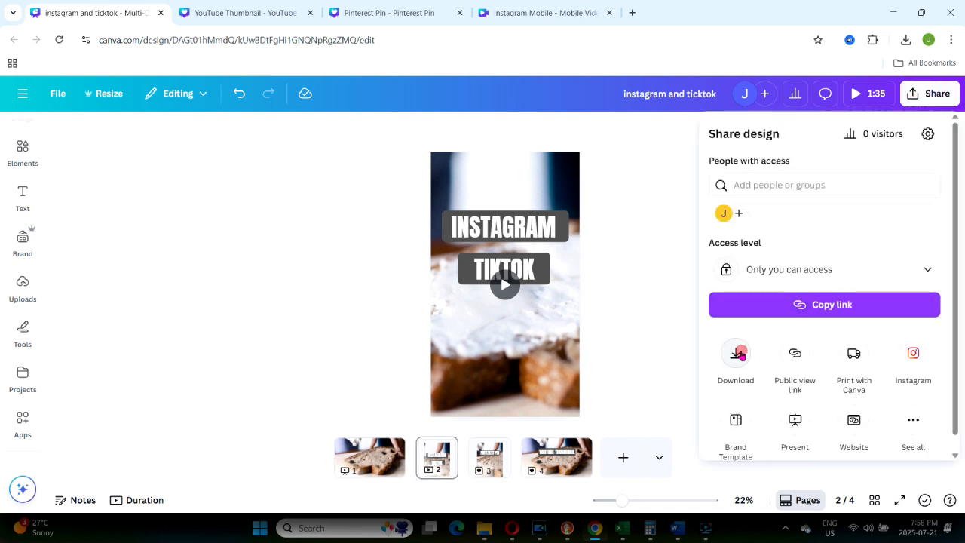
left_click(737, 353)
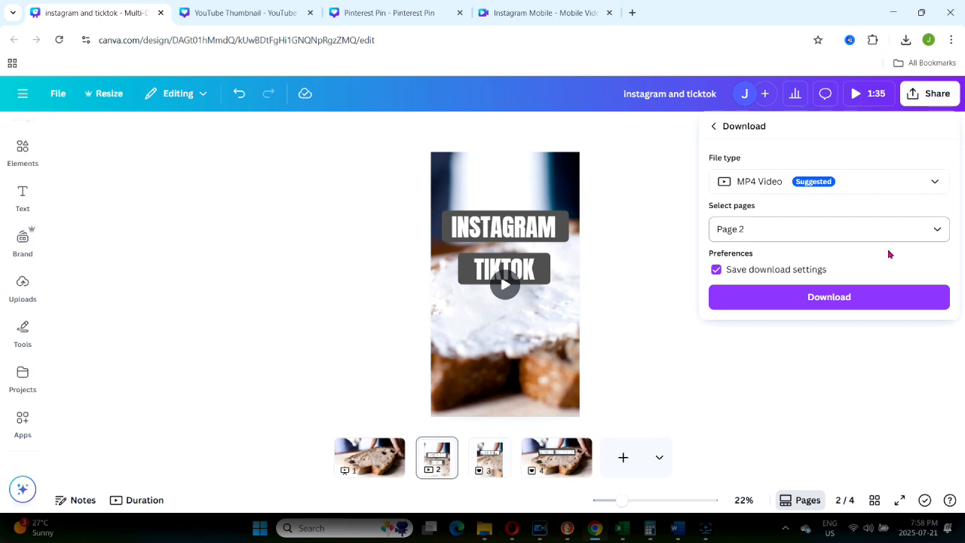
left_click(828, 297)
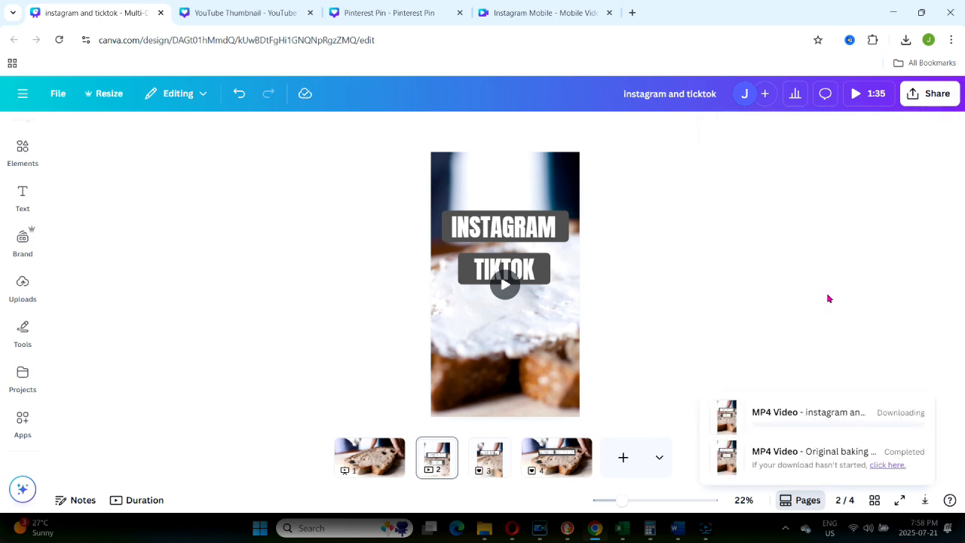